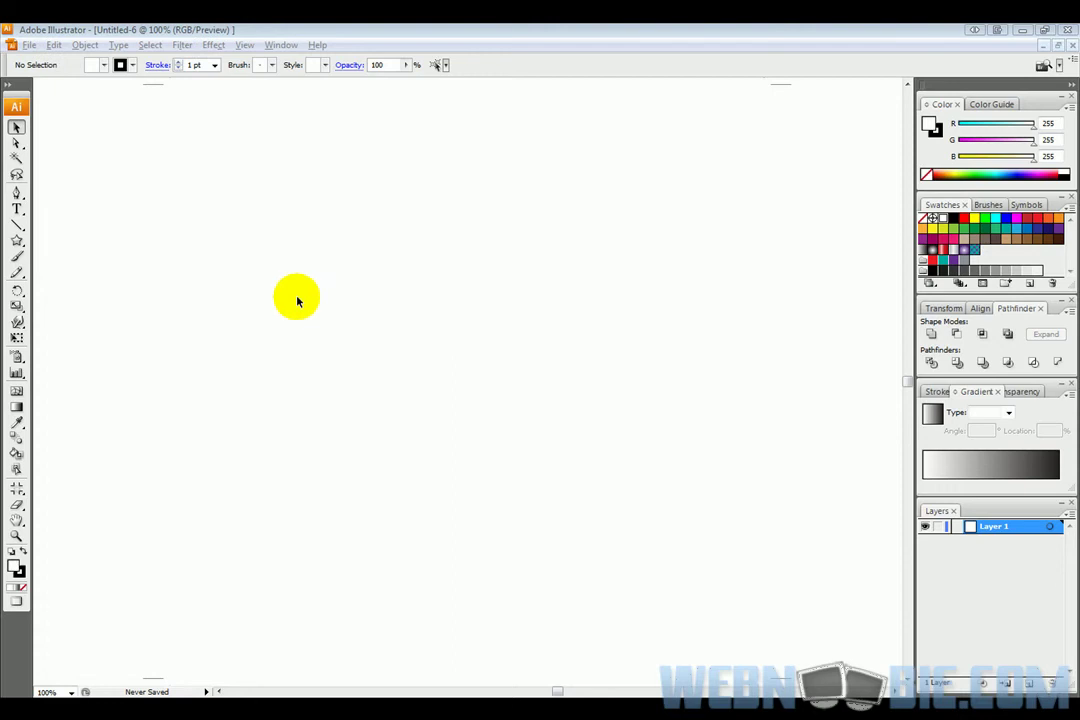
With the Pen tool, draw a closed straight-edged quadrilateral near the artboard's top-left corner
click(16, 195)
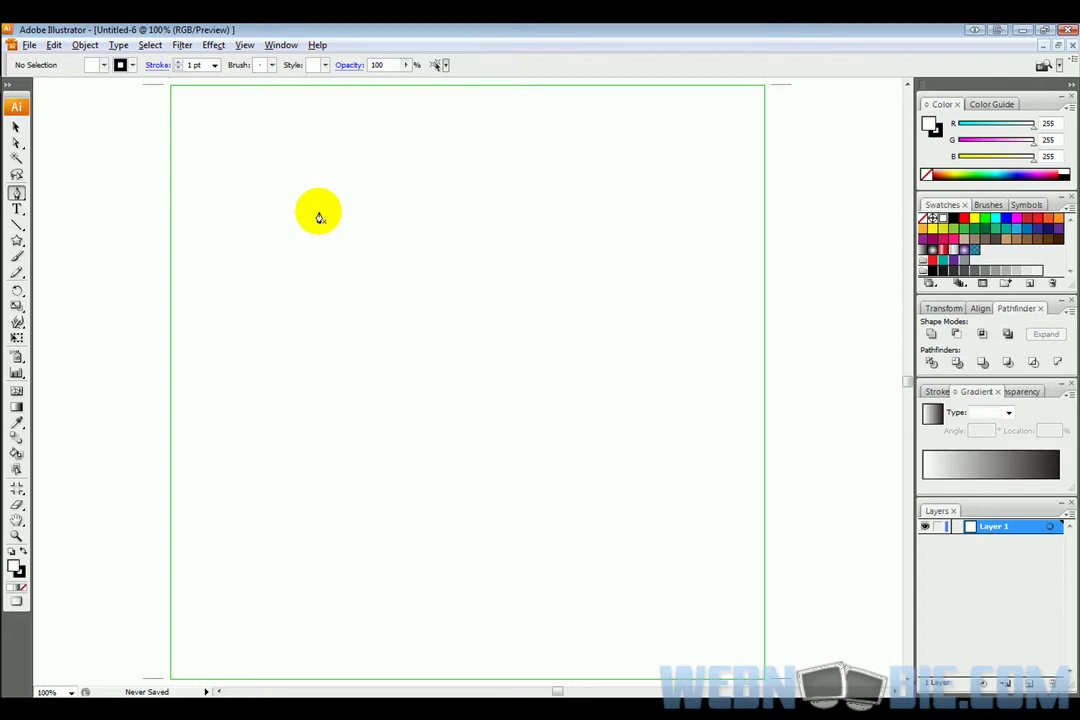
click(224, 161)
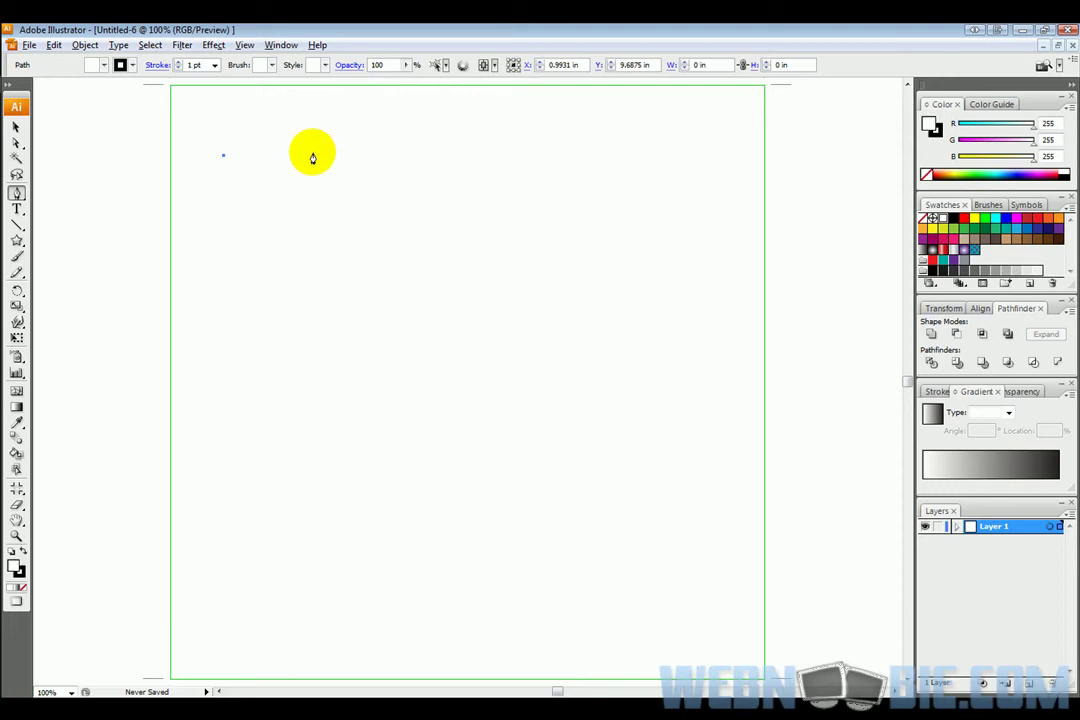
click(312, 155)
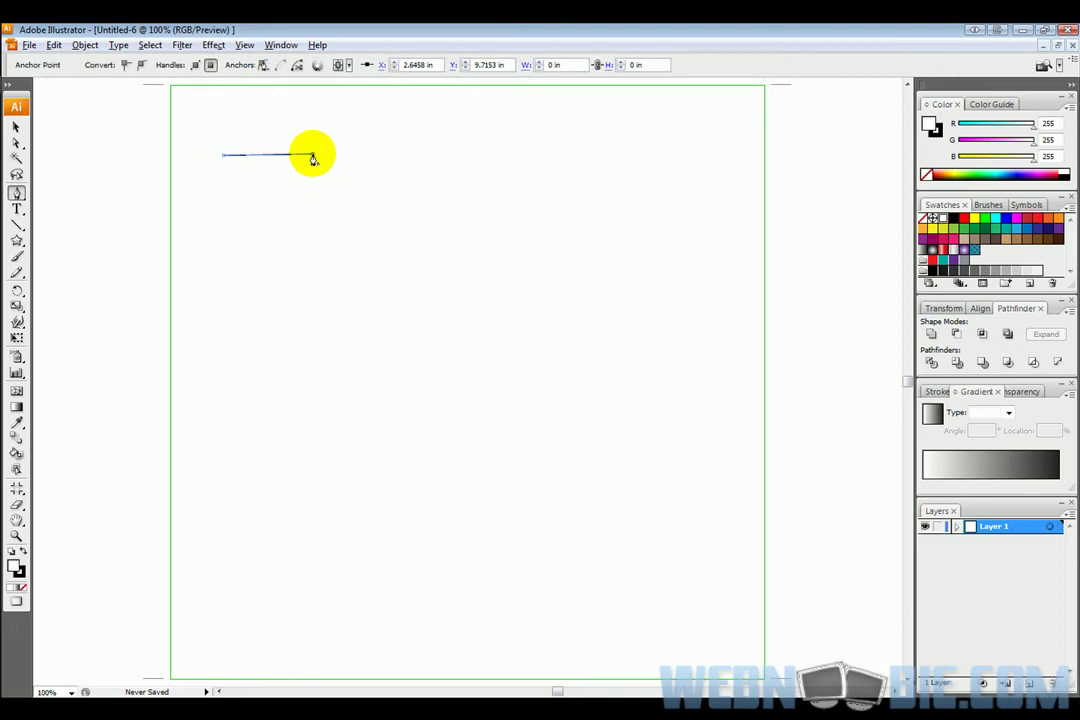
click(317, 227)
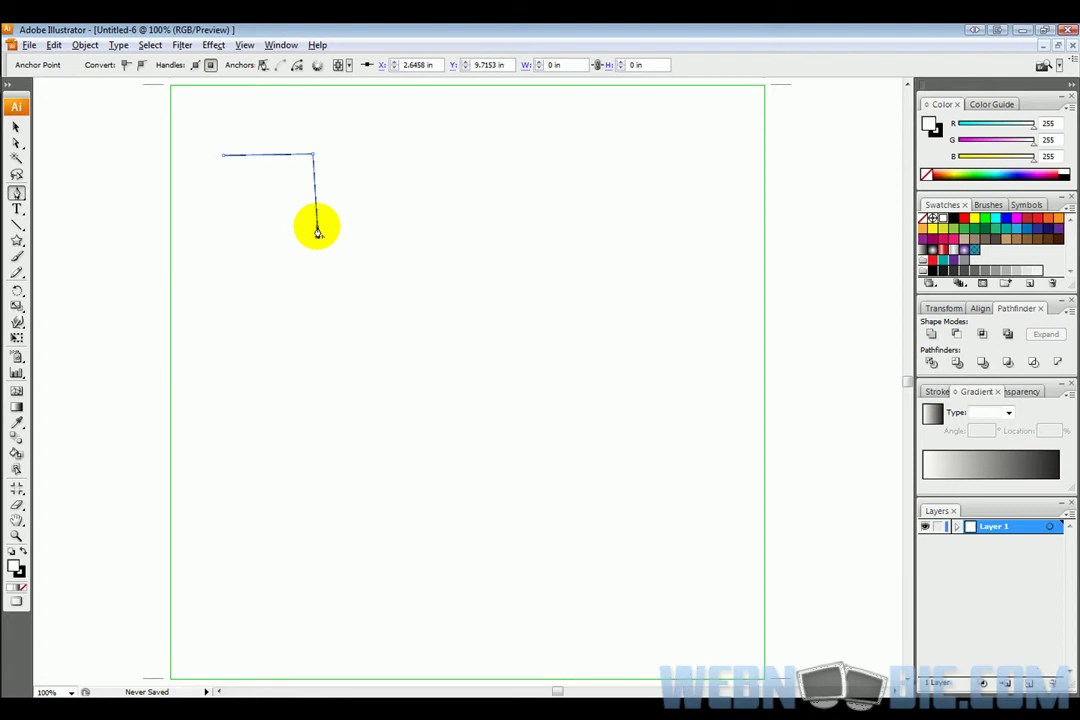
click(230, 228)
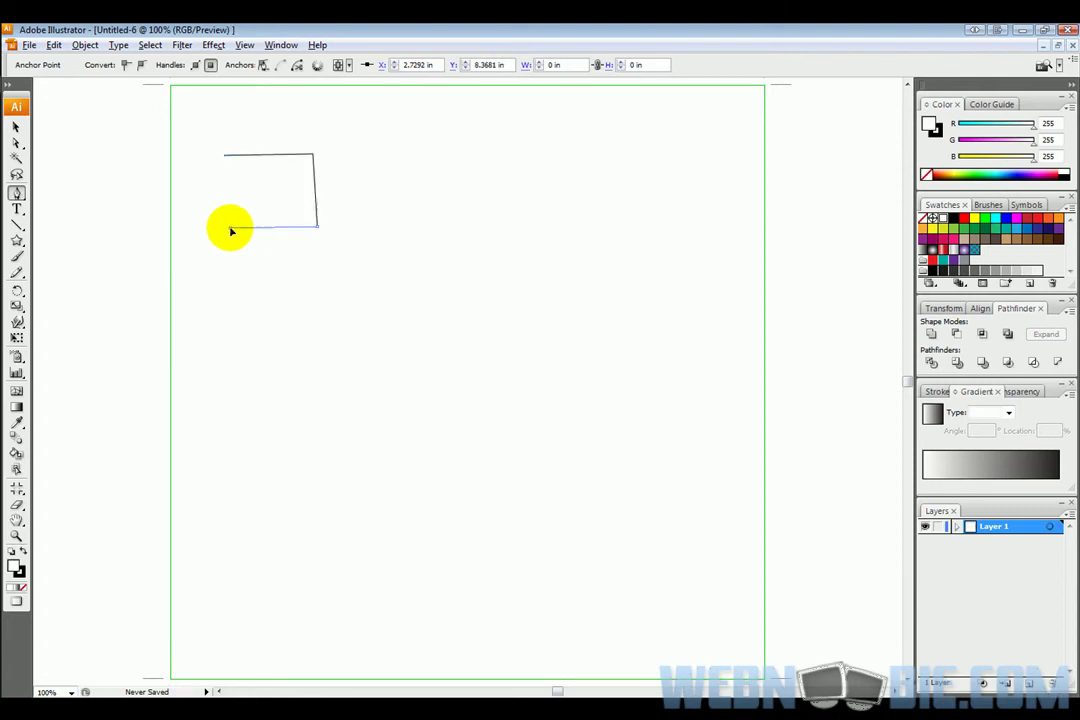
click(223, 157)
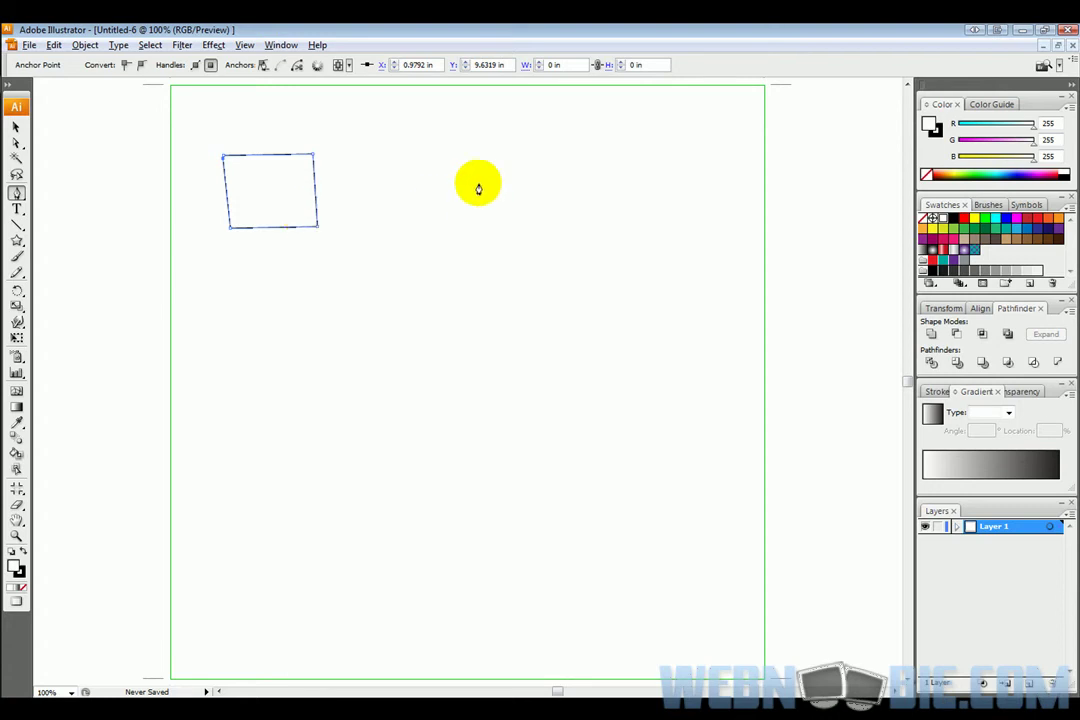
Undo the stray segment accidentally joined to the quadrilateral and deselect it
click(456, 157)
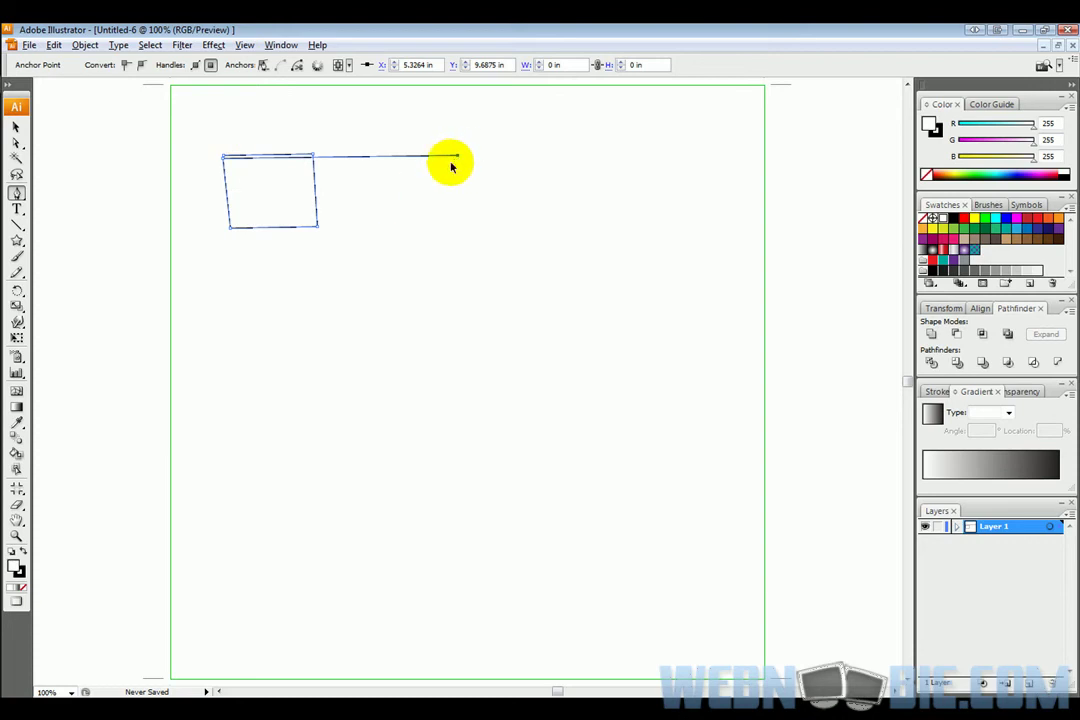
key(ctrl)
key(ctrl+z)
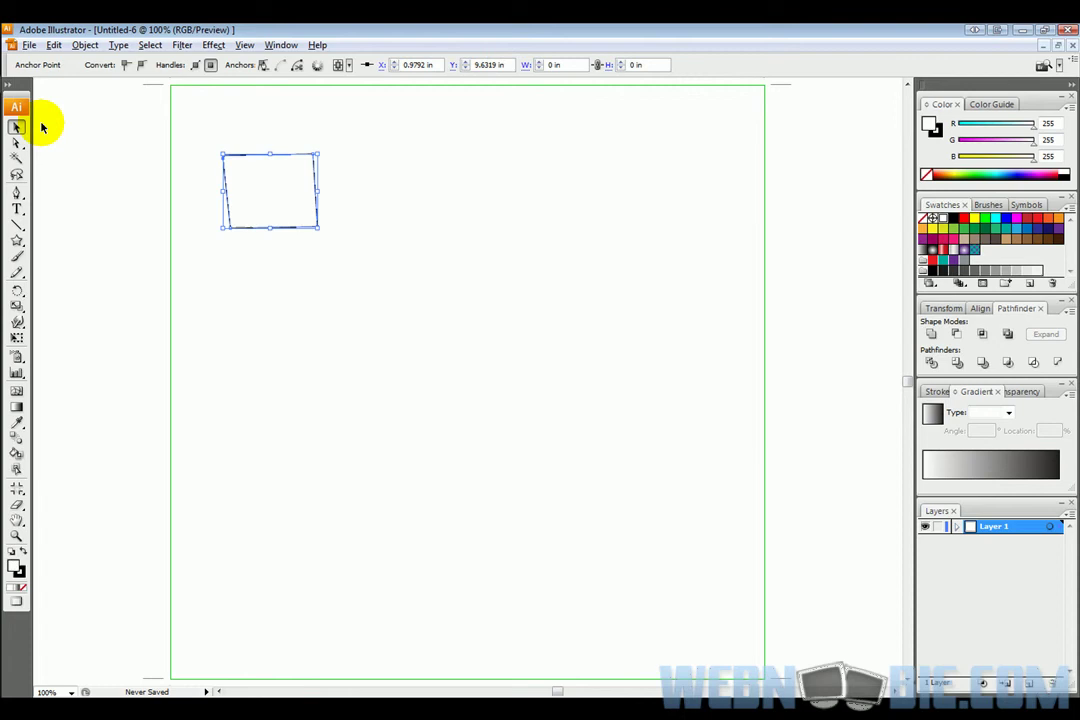
click(17, 128)
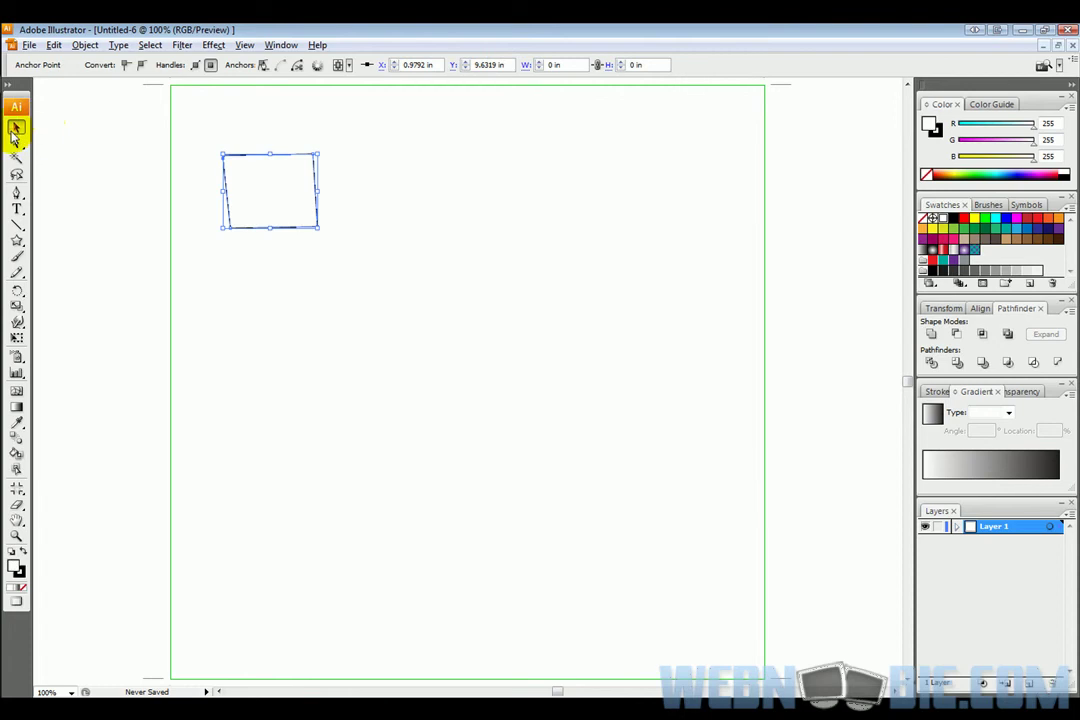
Draw a separate short horizontal straight line to the right of the quadrilateral
click(16, 192)
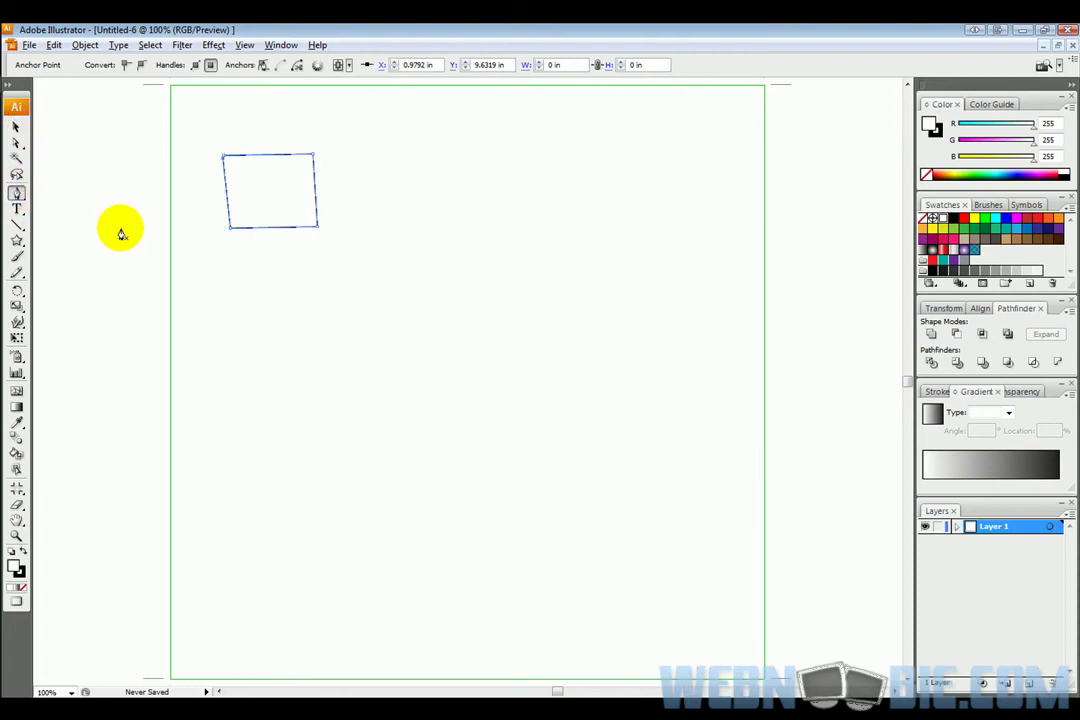
click(494, 148)
click(598, 149)
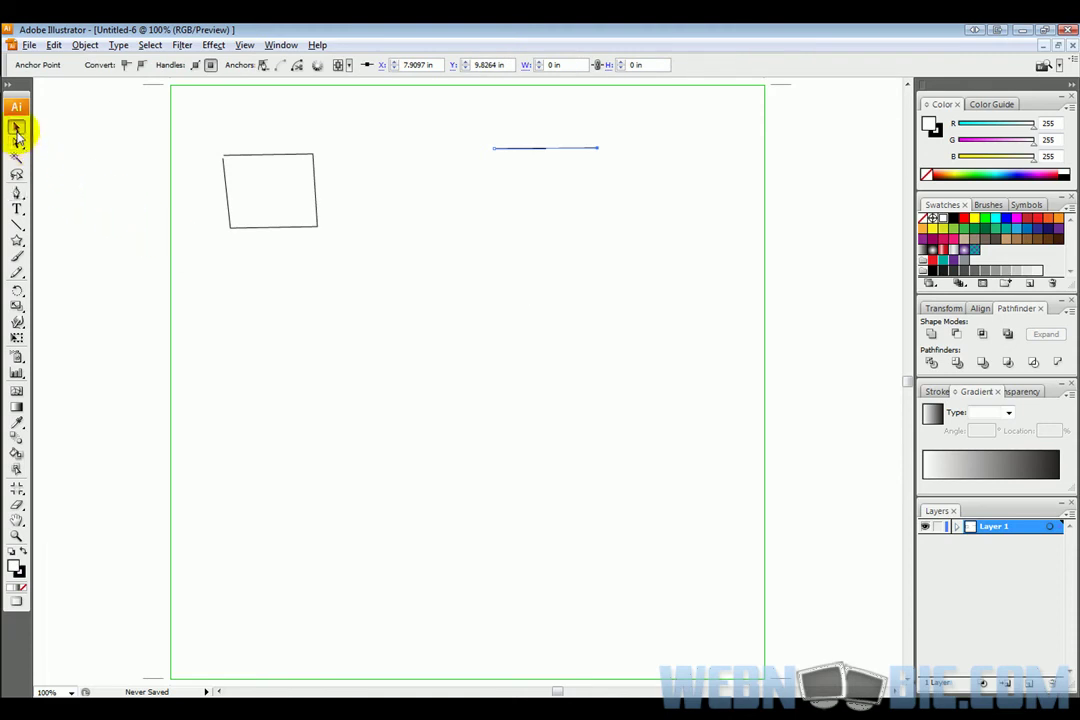
click(16, 127)
click(16, 192)
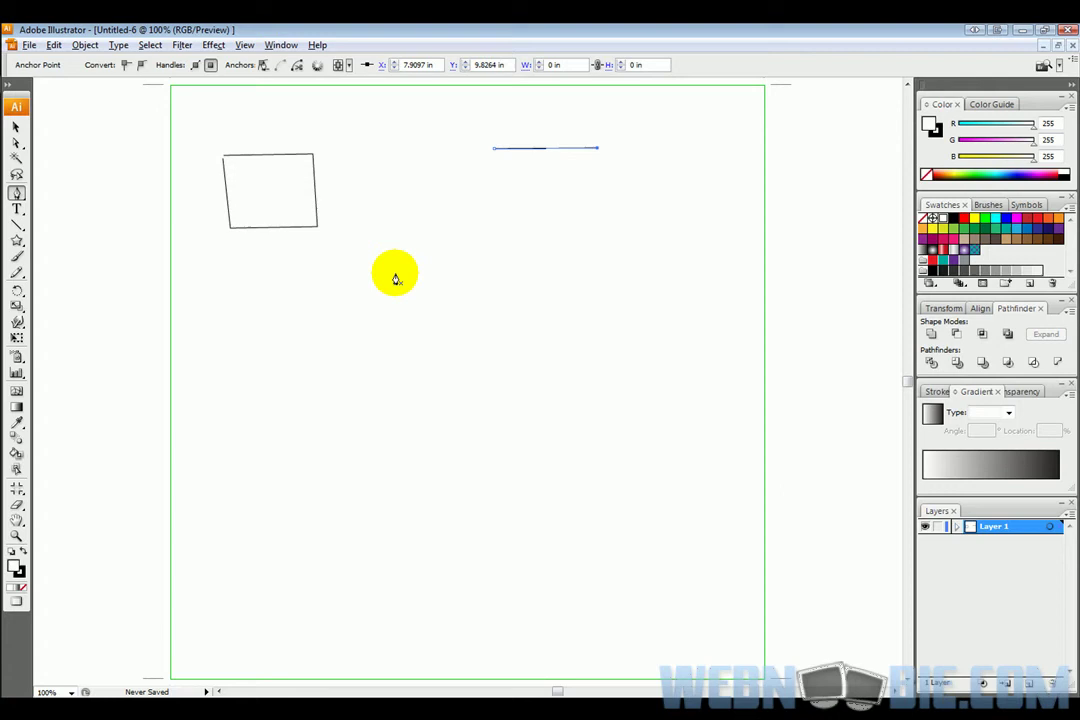
Pen-draw a closed rounded shape with dragged curve handles below the horizontal line
click(420, 215)
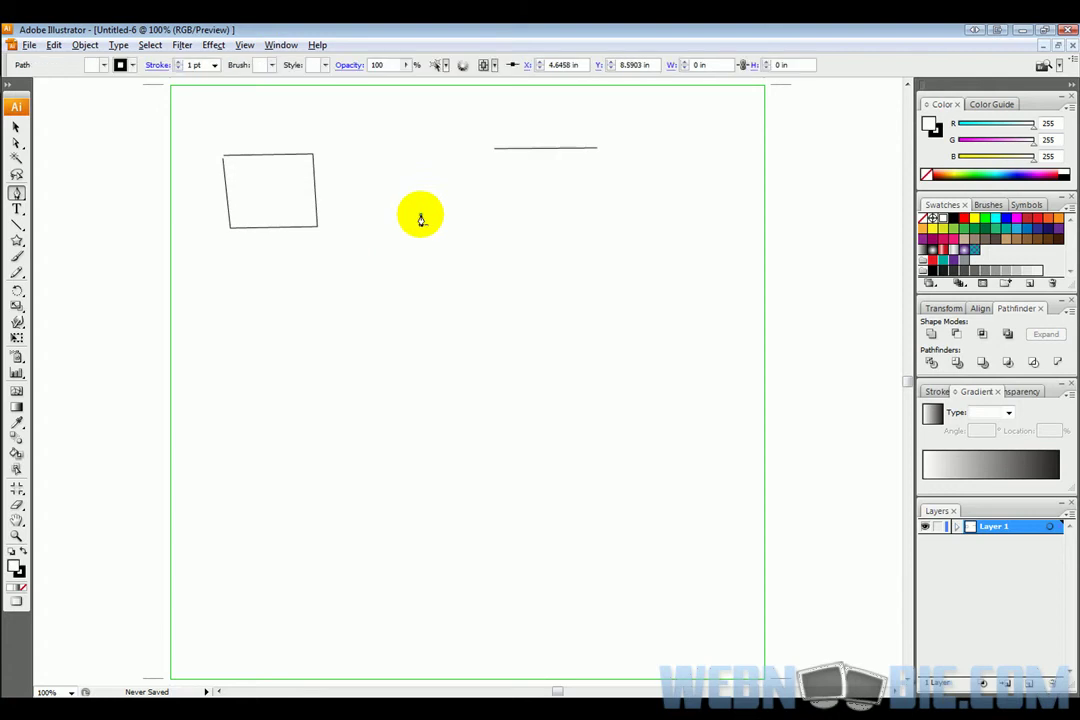
click(549, 261)
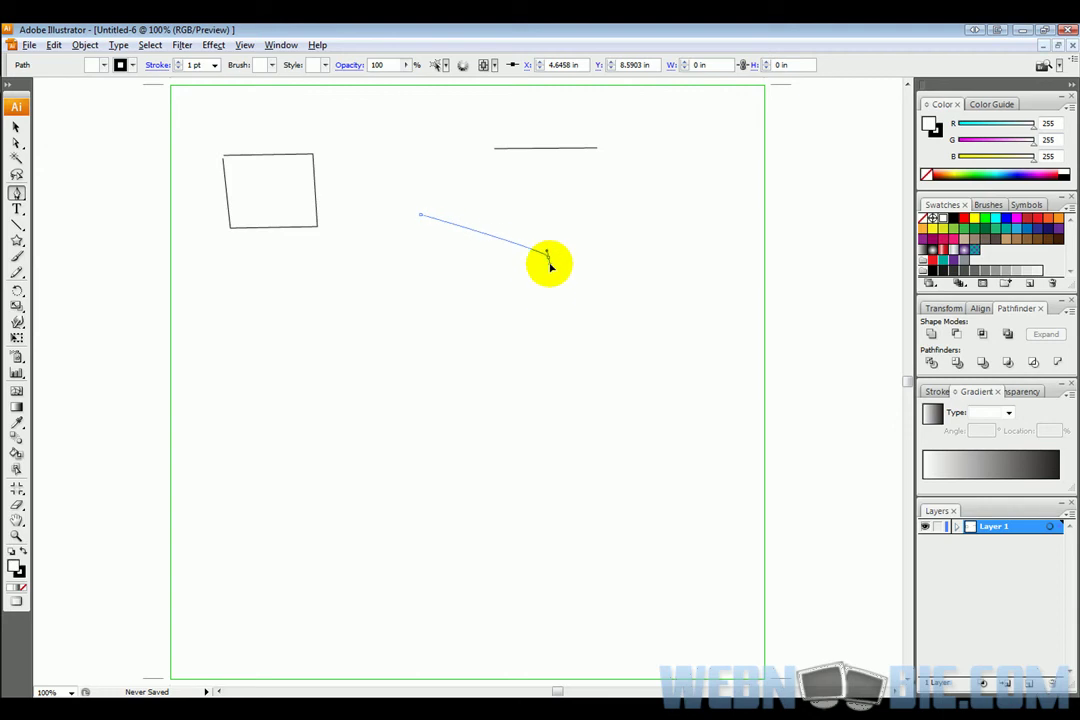
drag(549, 261, 560, 380)
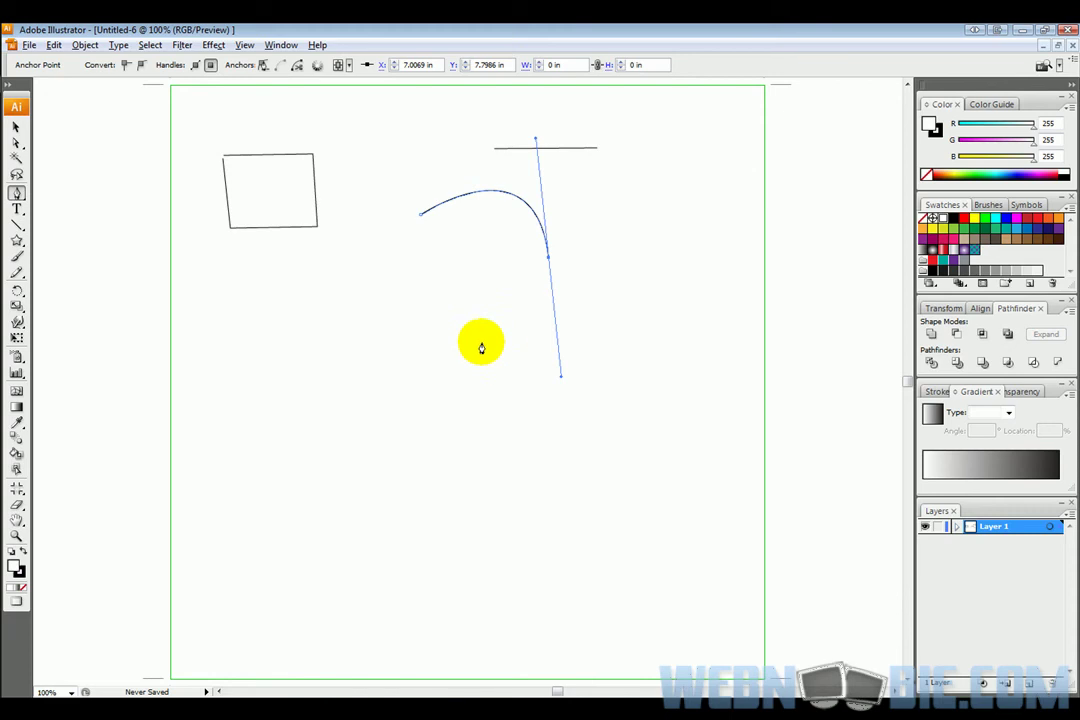
drag(469, 342, 461, 335)
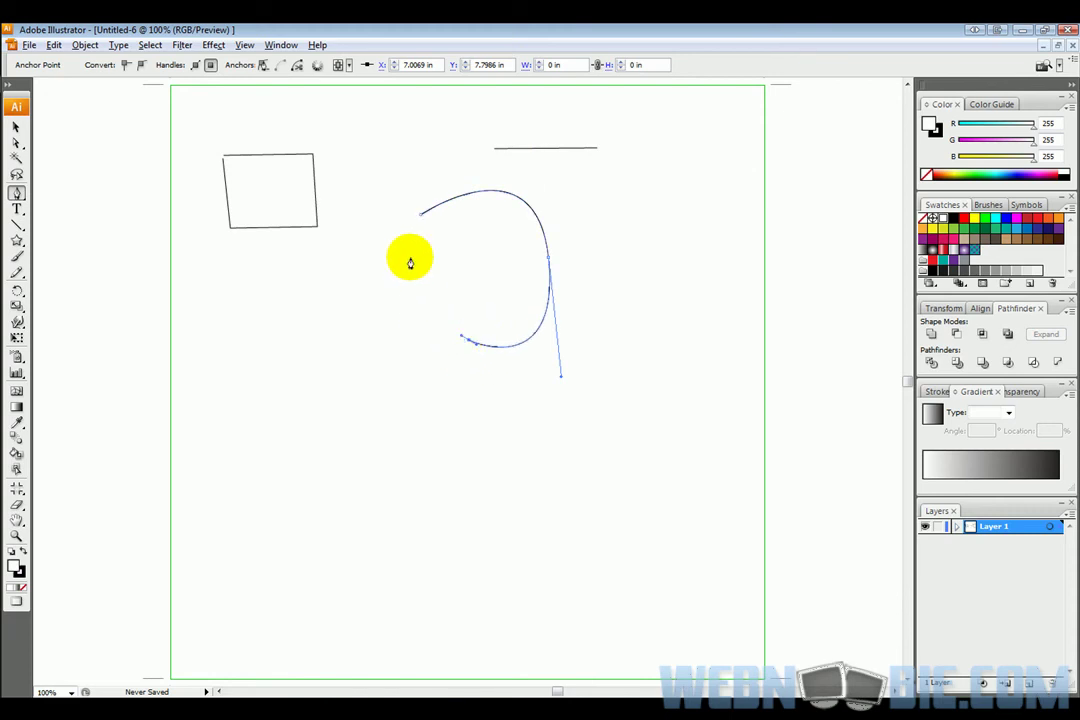
click(420, 218)
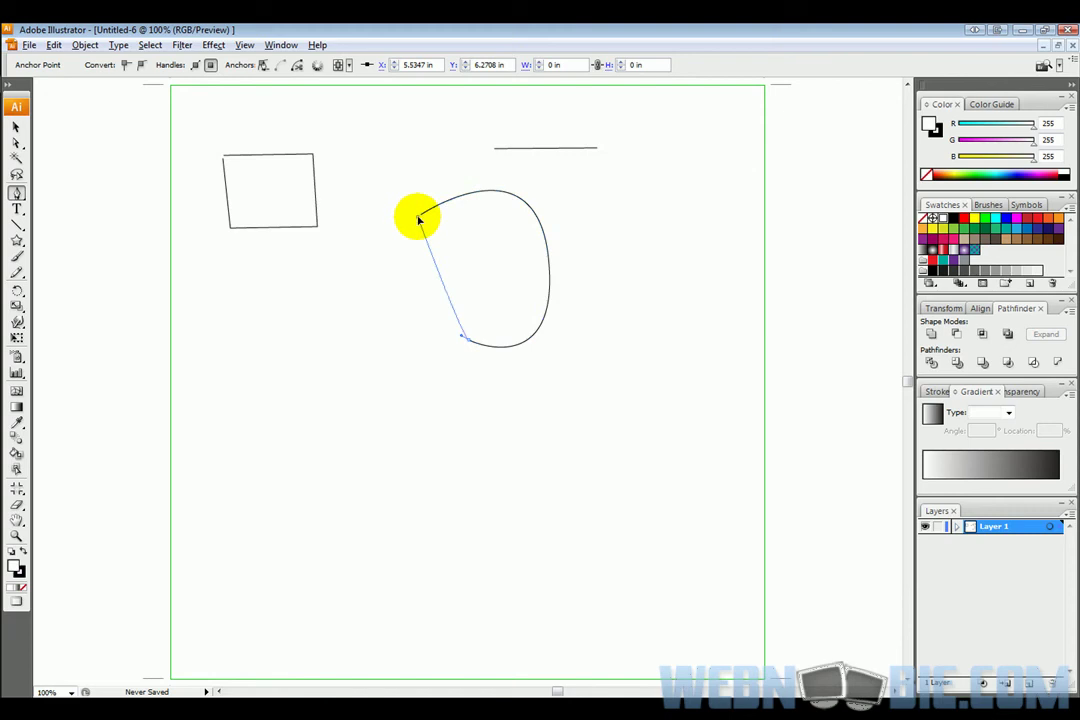
drag(420, 218, 448, 97)
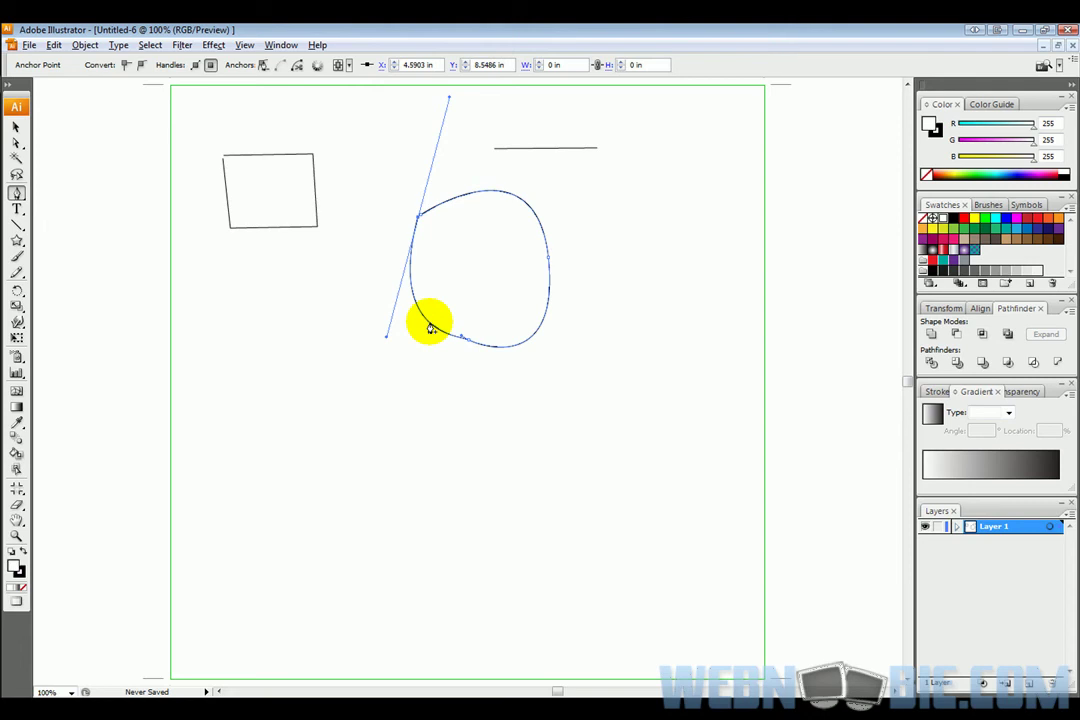
Drag the round shape's lower-left anchor curve into a smoother egg-like oval
click(430, 328)
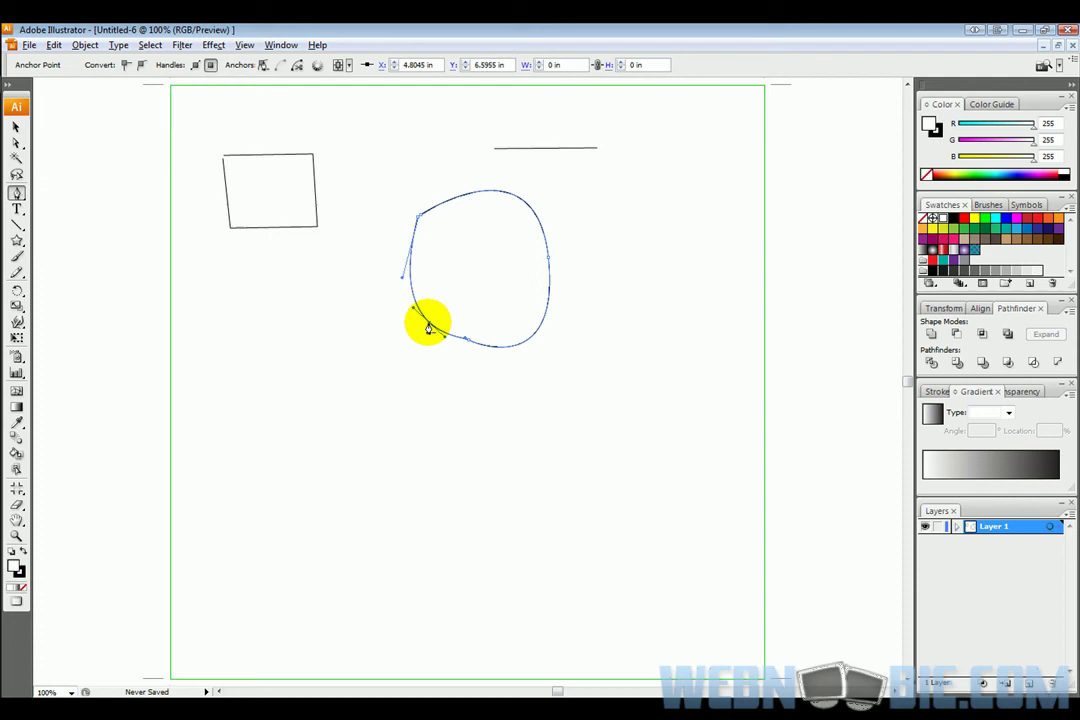
drag(428, 328, 439, 308)
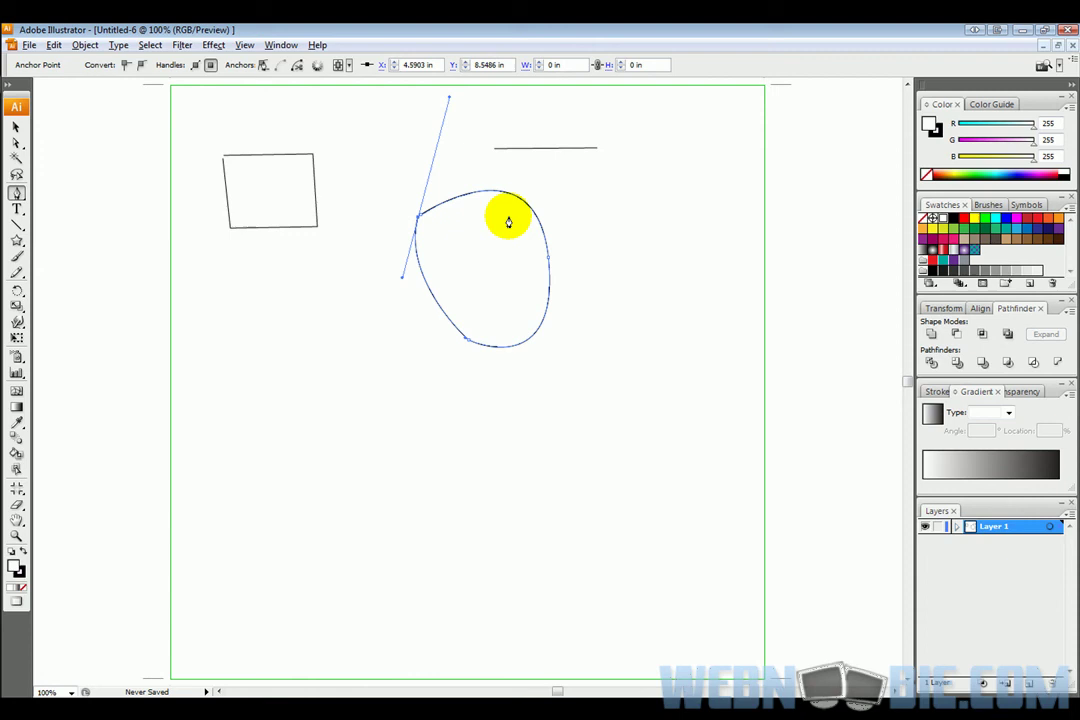
Convert the egg's top anchors to sharp corners, flattening the top into a cup shape
mouse_move(512, 200)
mouse_down()
mouse_move(516, 212)
mouse_move(511, 203)
mouse_up()
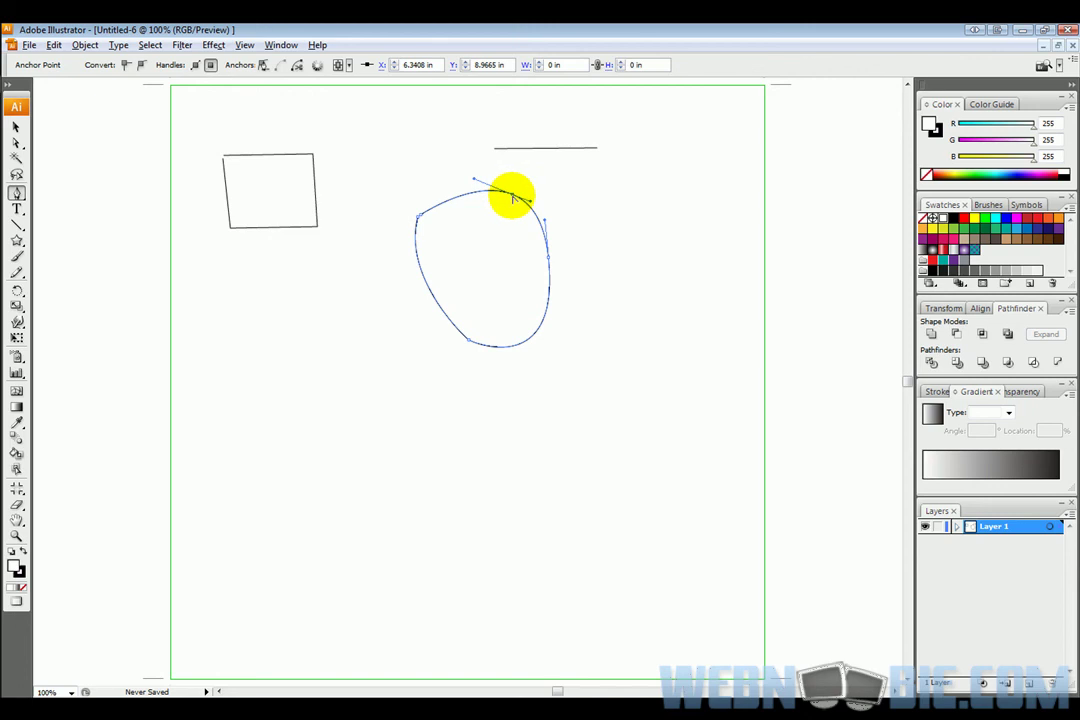
click(512, 196)
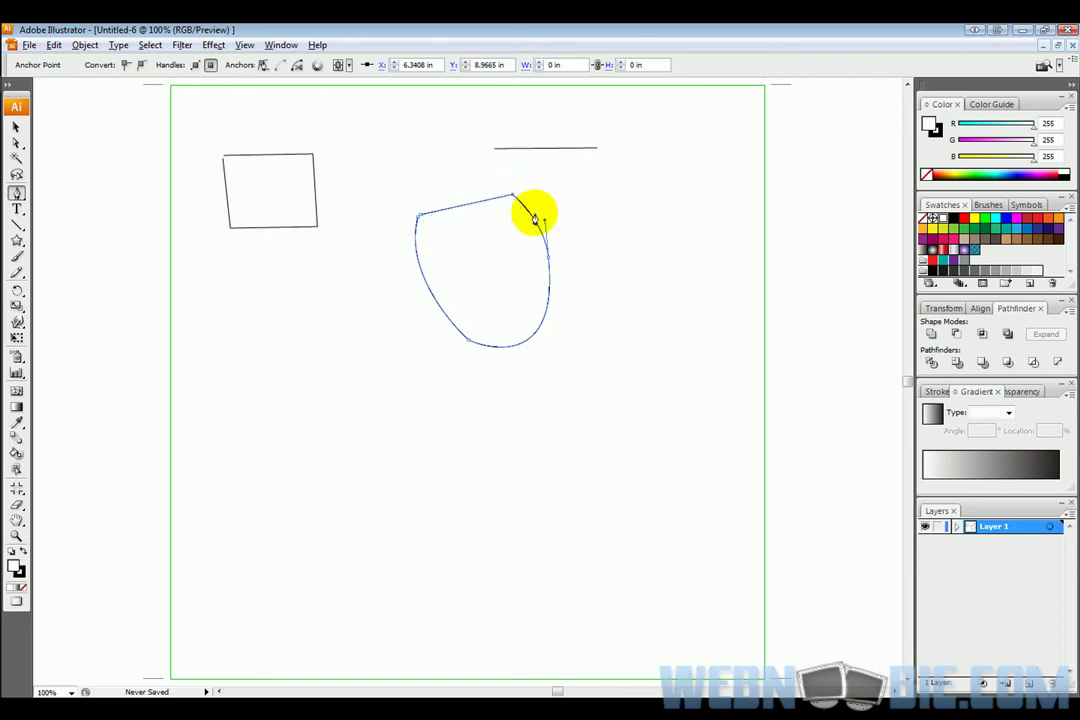
click(508, 197)
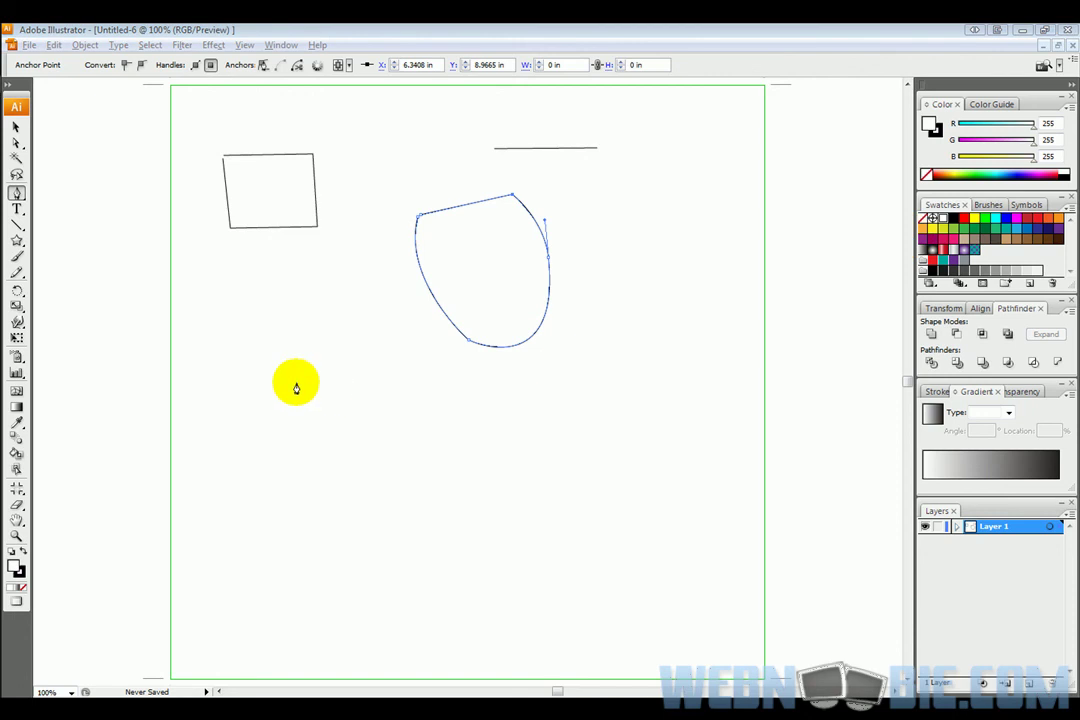
Undo the stray segment accidentally added to the cup and deselect everything
click(216, 434)
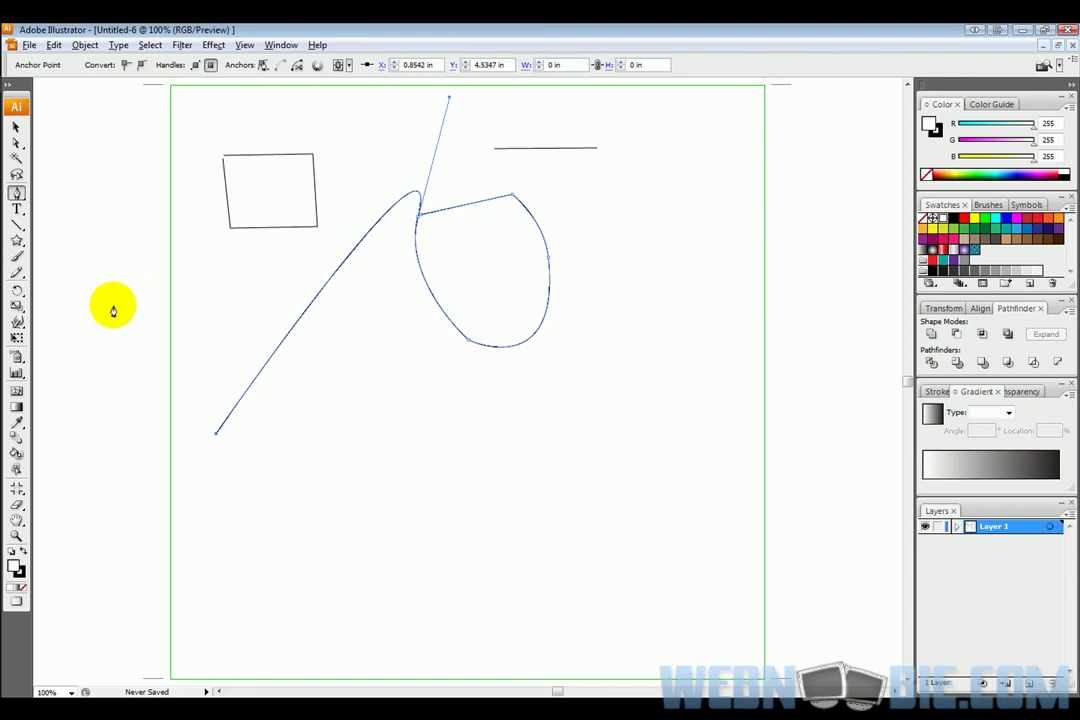
key(ctrl+z)
click(17, 127)
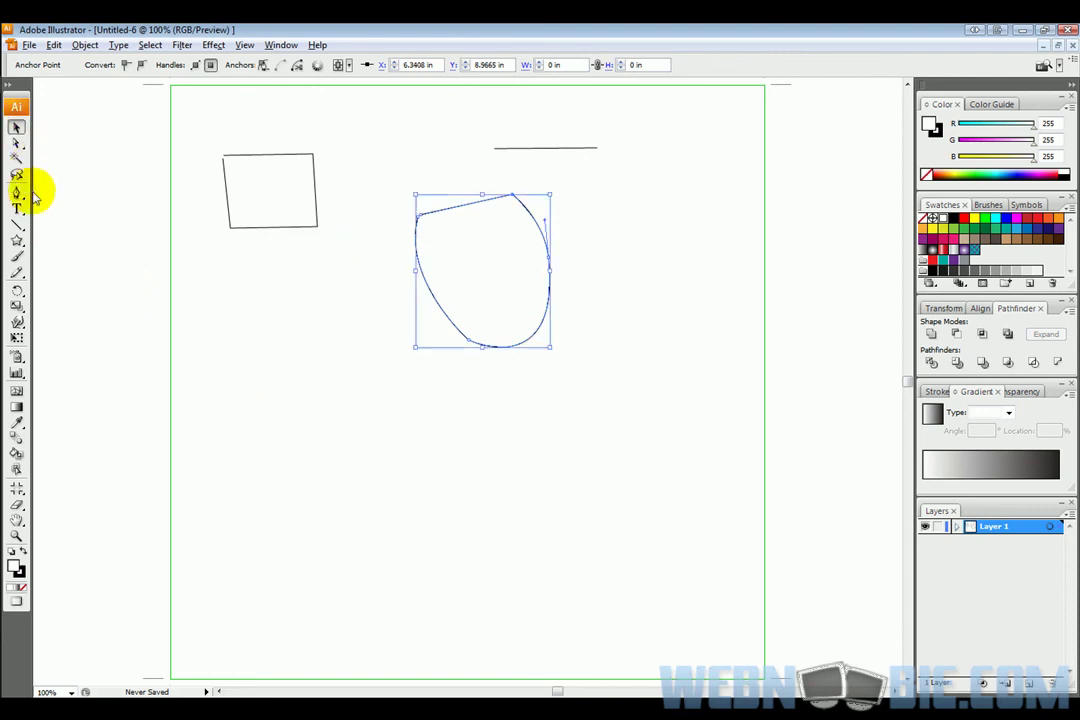
Pen-draw a wavy closed blob across the lower artboard, closing it at its start point
click(16, 194)
click(228, 420)
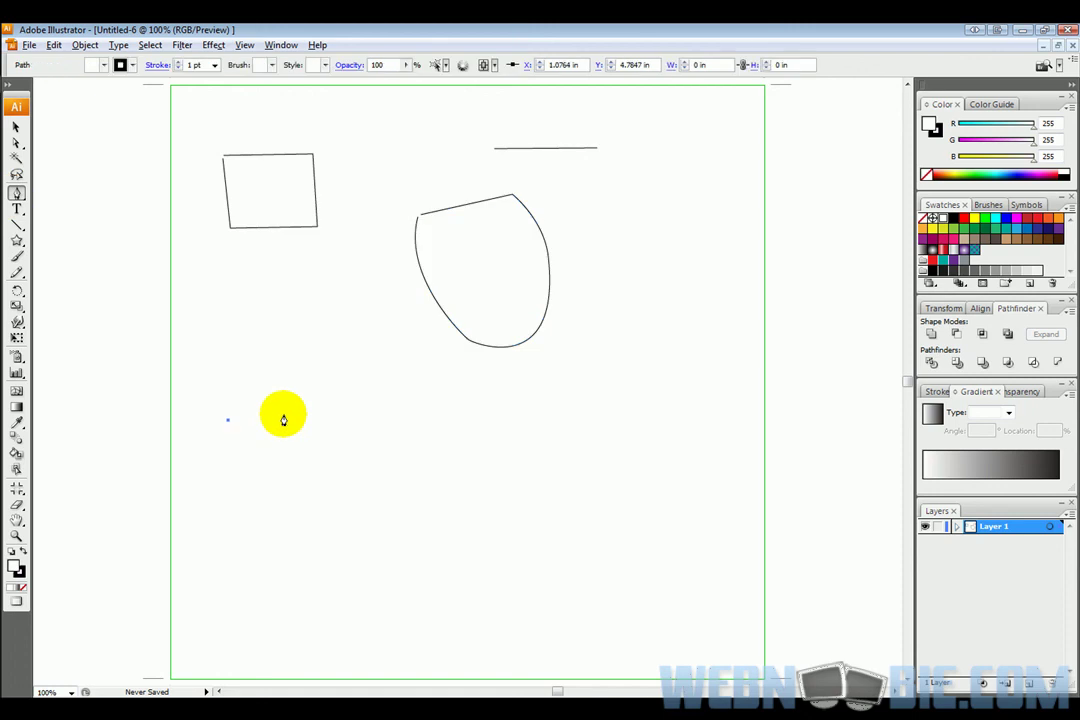
drag(346, 372, 432, 449)
click(500, 393)
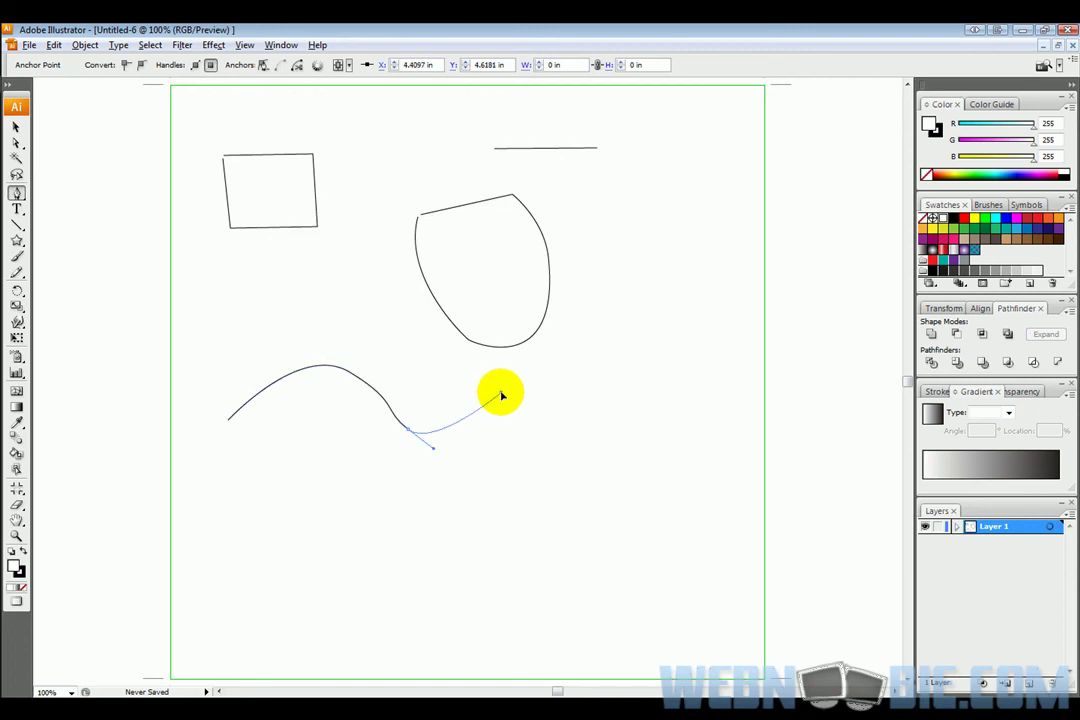
drag(588, 411, 645, 445)
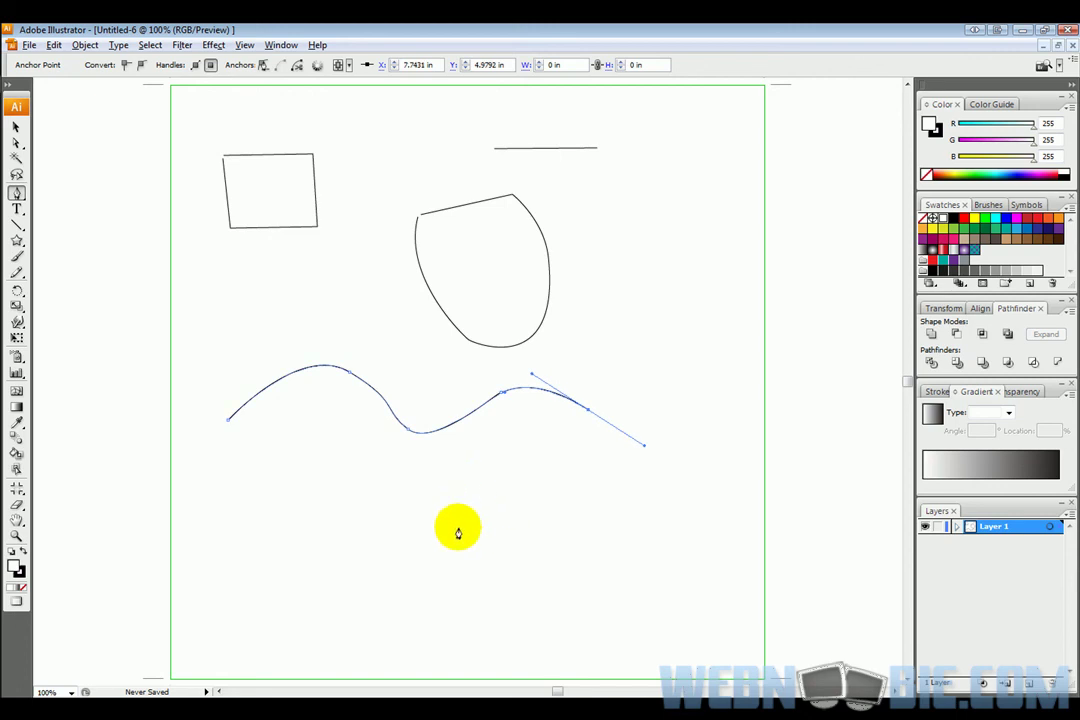
drag(458, 526, 331, 402)
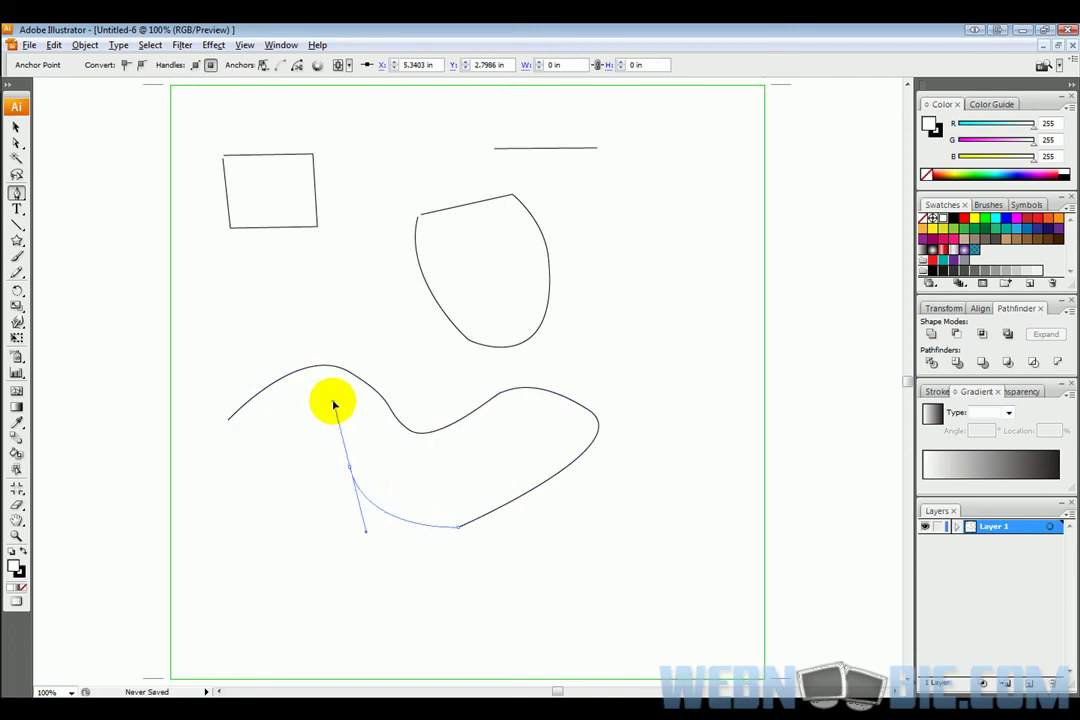
drag(259, 447, 246, 450)
click(258, 447)
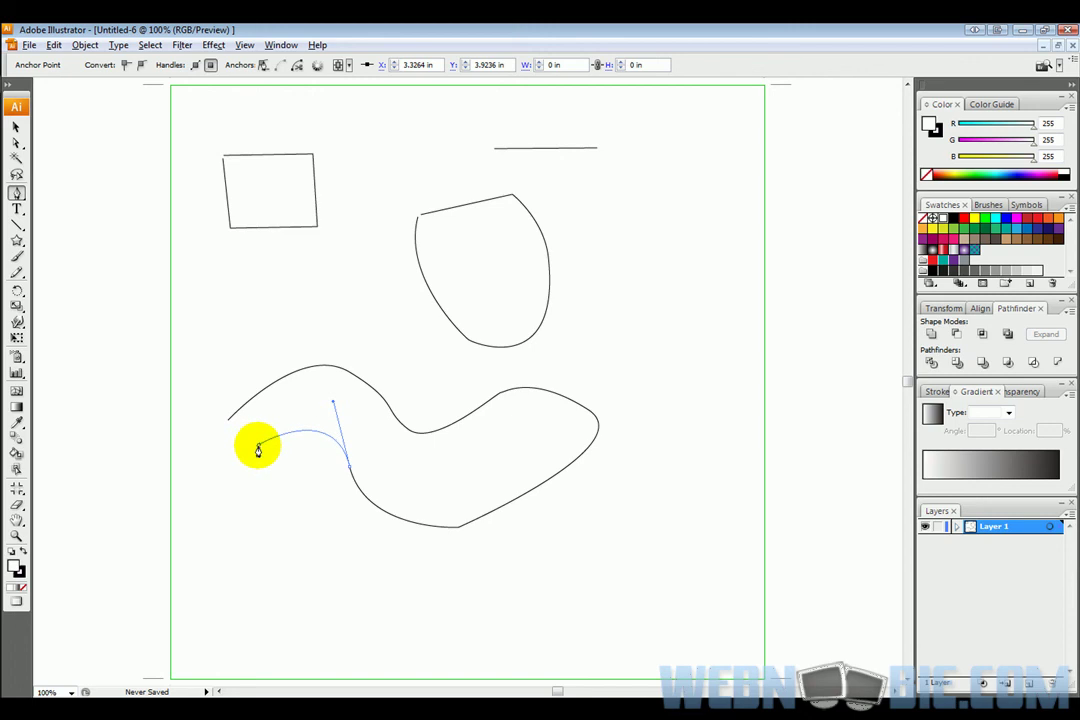
drag(226, 422, 244, 388)
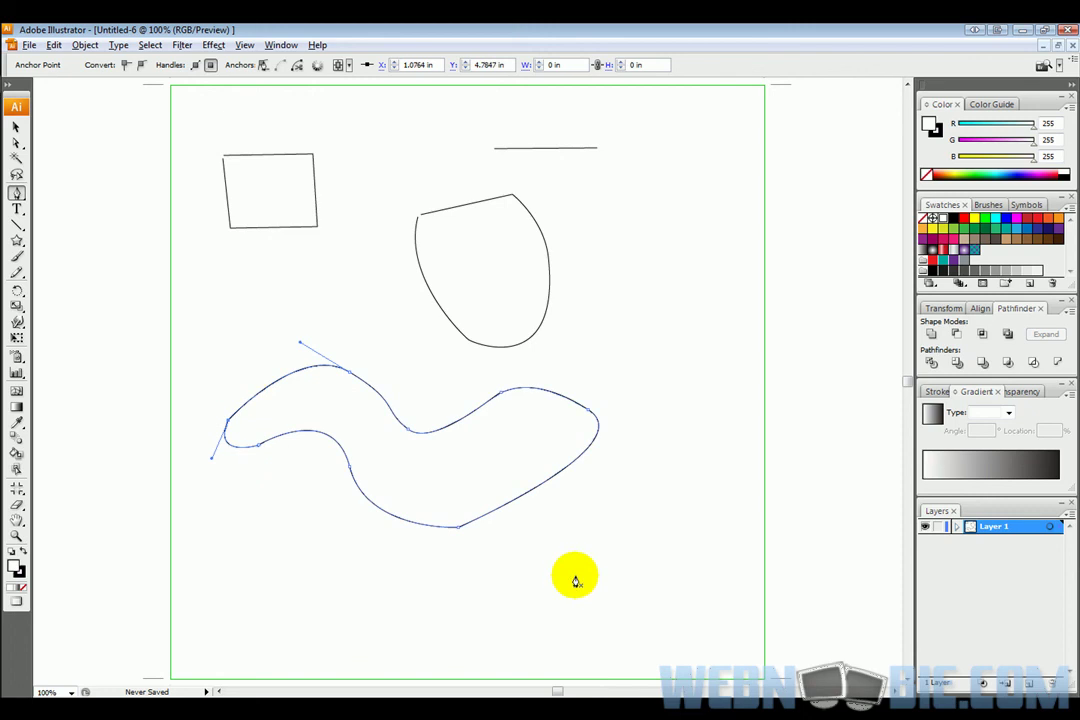
click(17, 126)
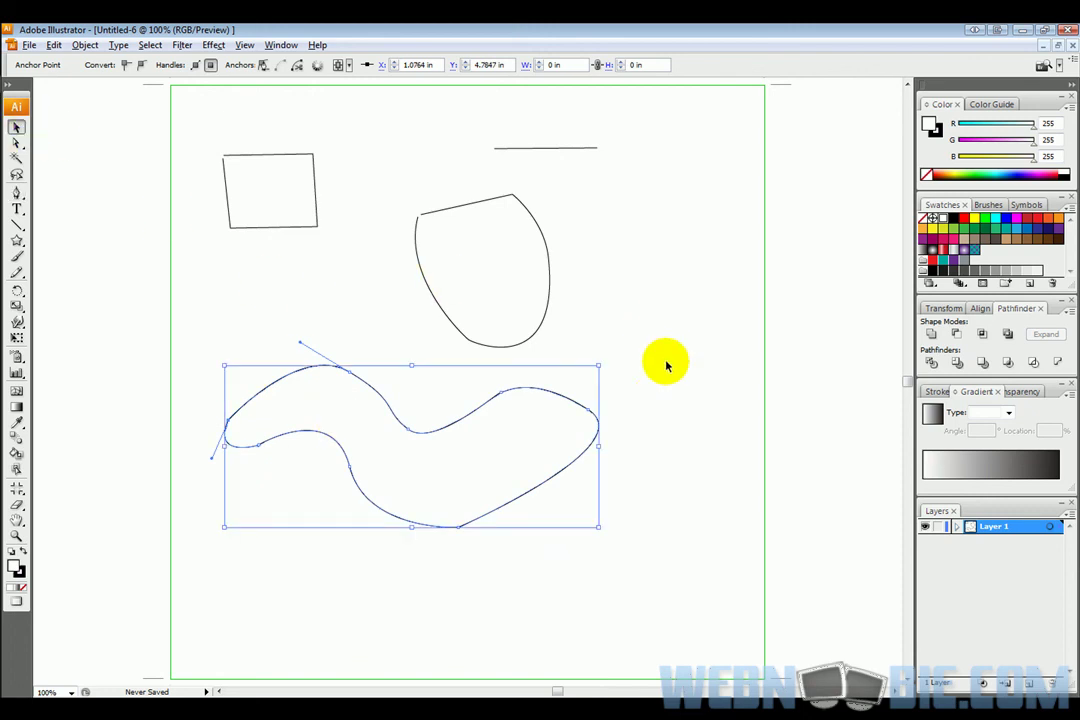
scroll(651, 404, up, 3)
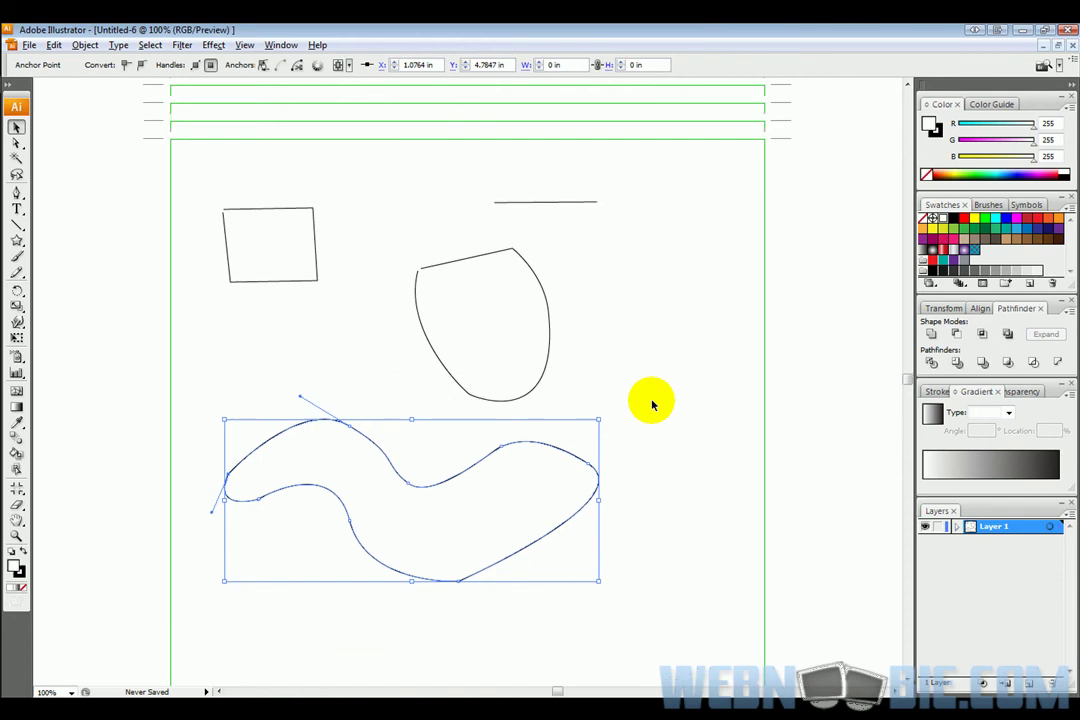
scroll(651, 404, down, 1)
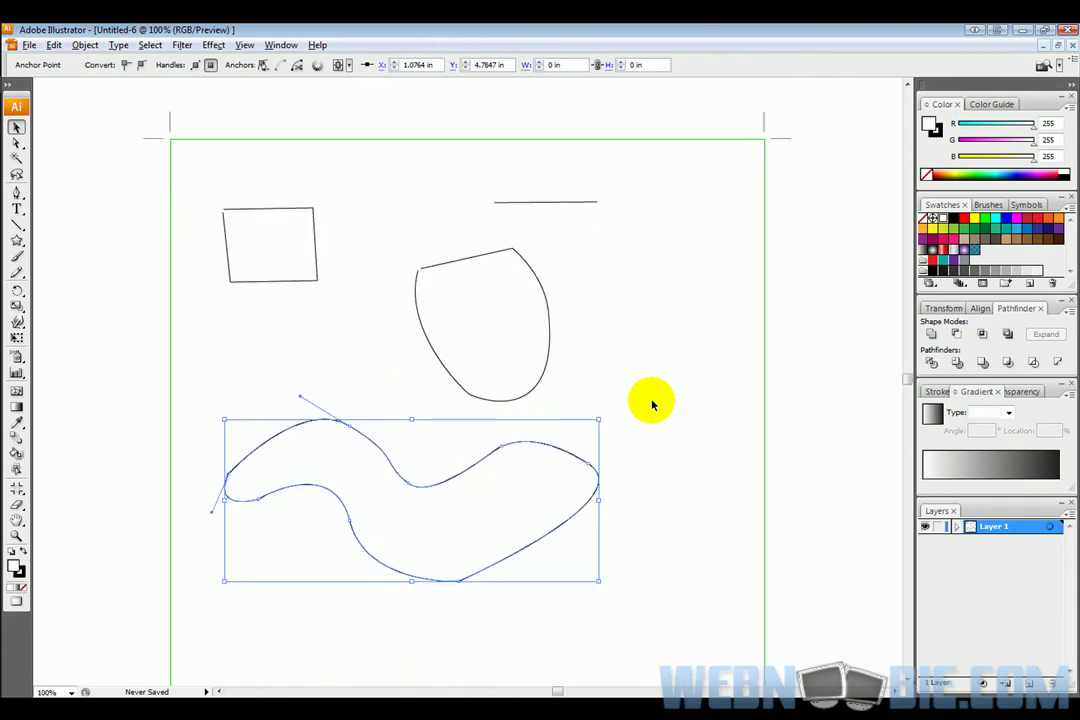